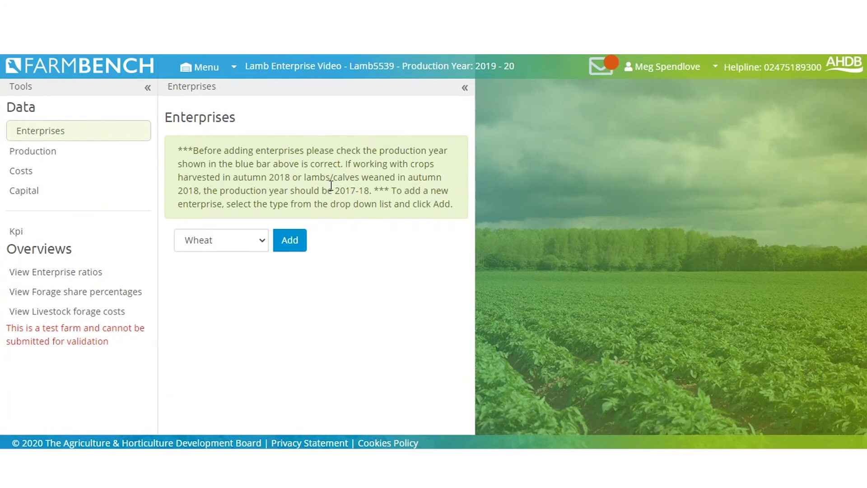
Step: Choose Lamb from the enterprise type list on the Enterprises page
left_click(264, 244)
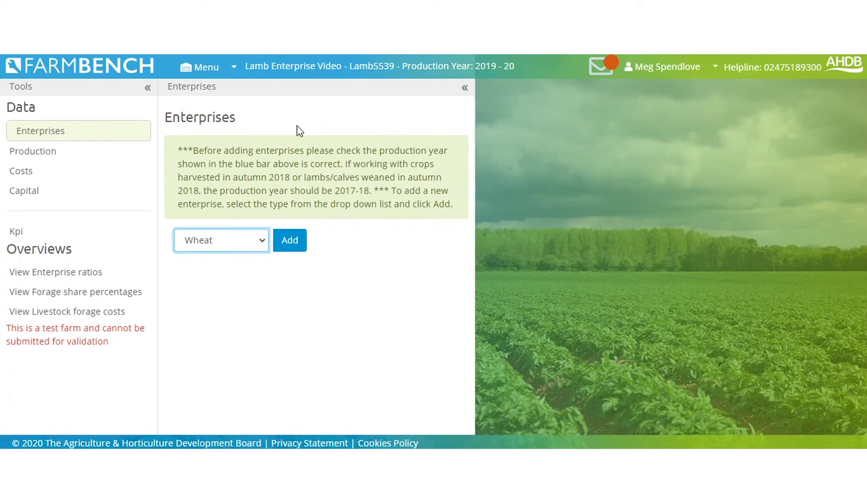
left_click(243, 173)
Step: Add a new Lamb enterprise named 'Fat Lambs' with Non-SDA land classification
left_click(291, 244)
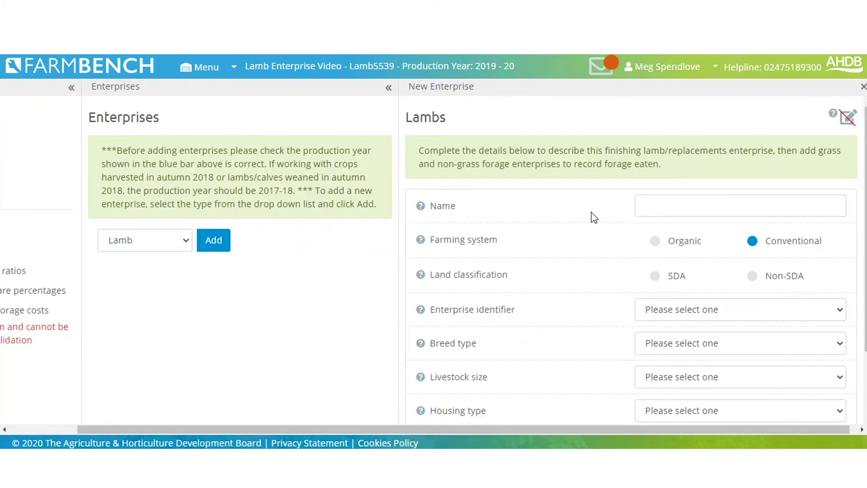
left_click(655, 206)
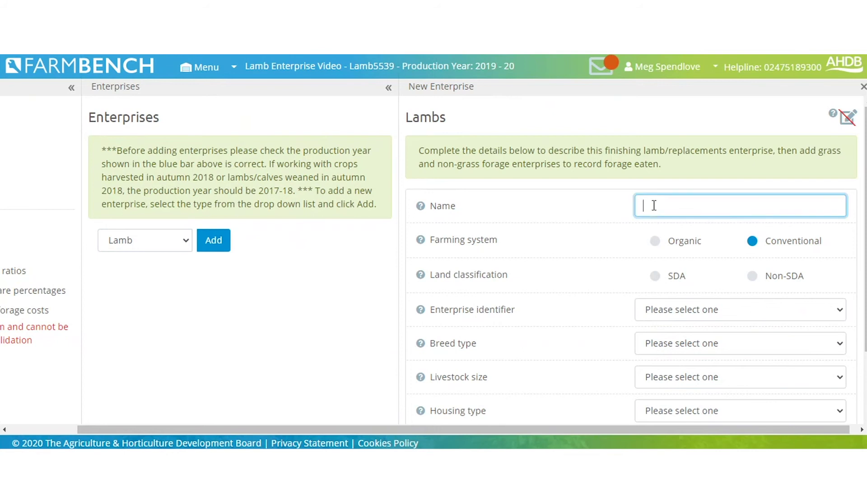
type("Fat Lambs")
left_click(752, 276)
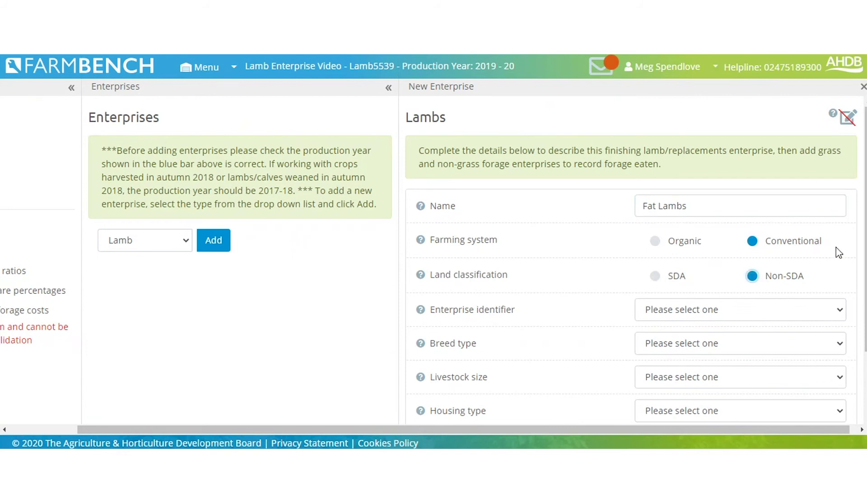
left_click(817, 316)
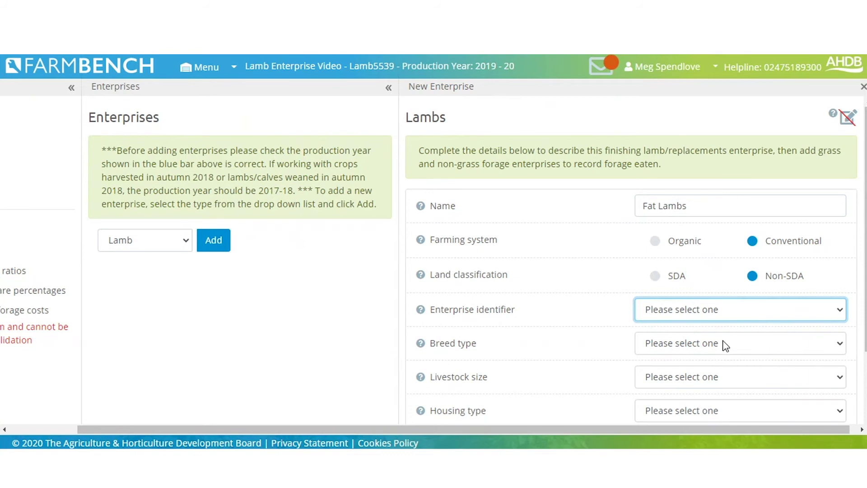
Step: Set Lamb finishing, Pure Lowland Maternal (eg Lleyn), Finishing/Store lambs and No housing used
key("Down")
key("Tab")
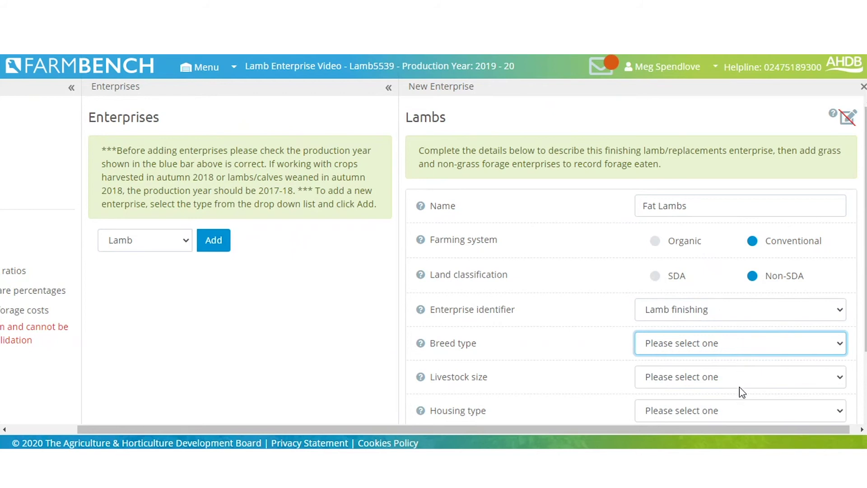
key("Down")
key("Tab")
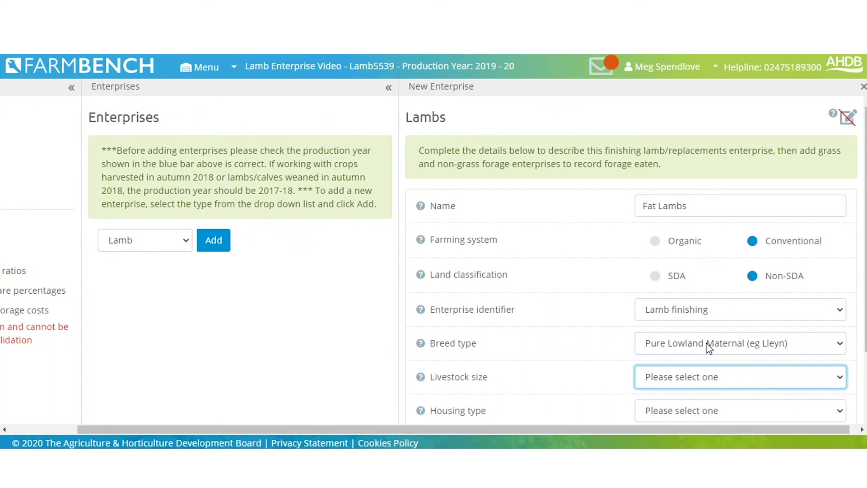
key("Tab")
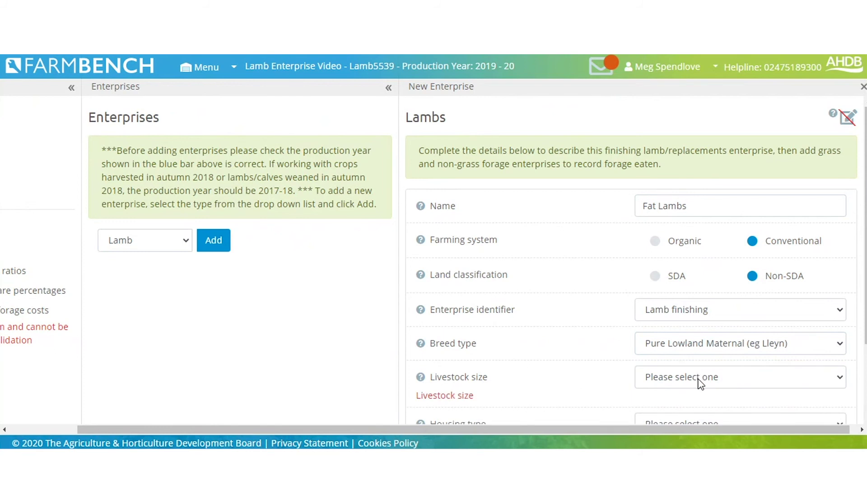
key("shift+Tab")
key("Down")
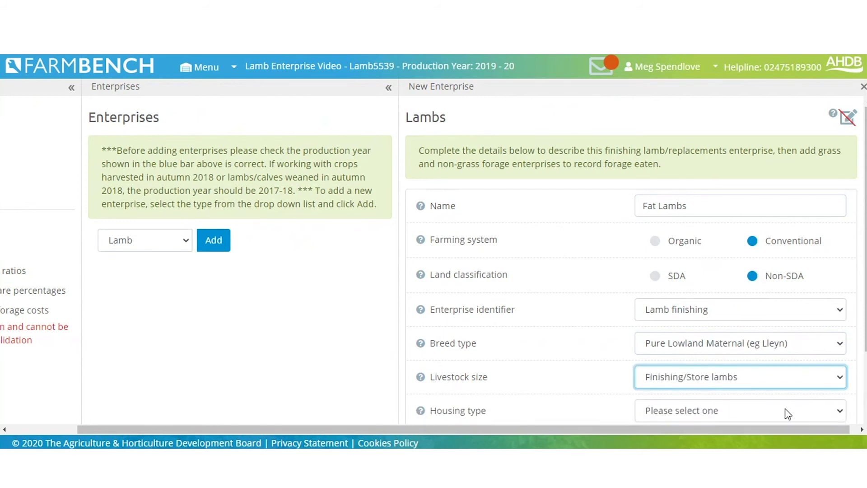
key("Tab")
key("Down")
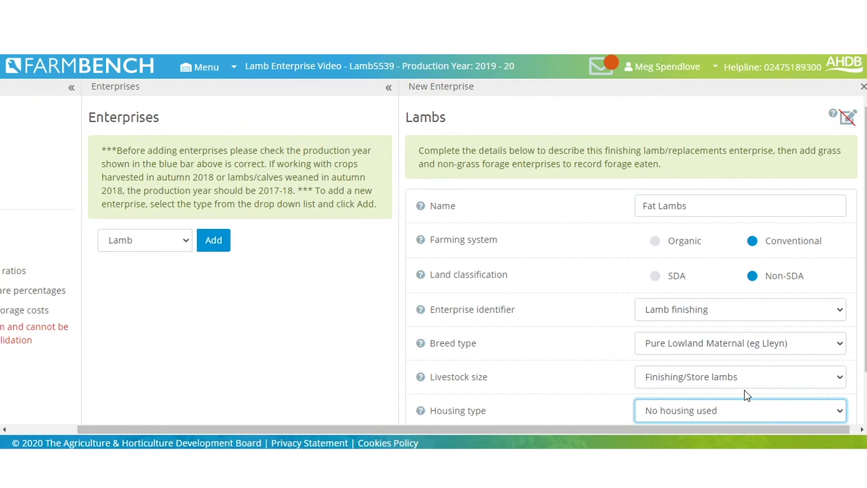
left_click(860, 315)
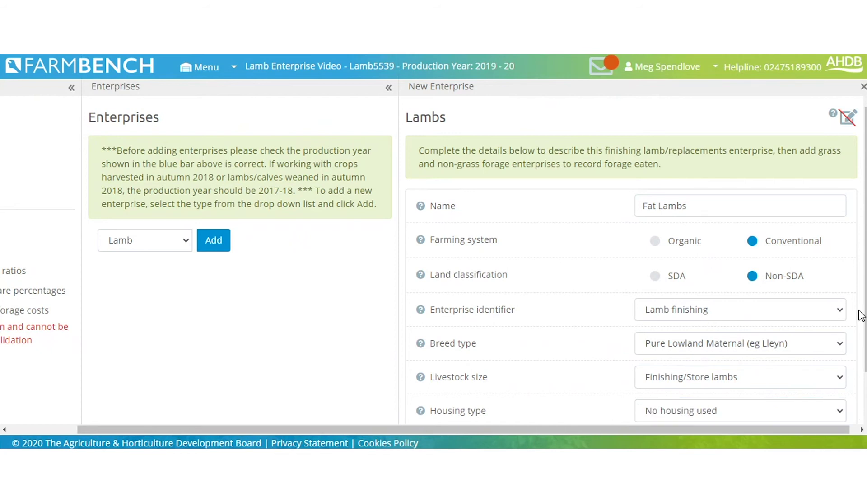
Step: Replace the incoming lamb number 0 with 100
scroll(859, 337, "down", 2)
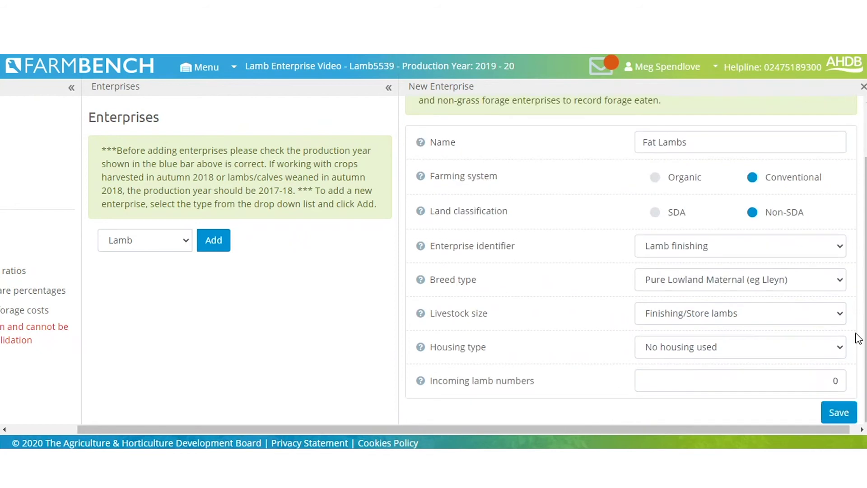
double_click(833, 381)
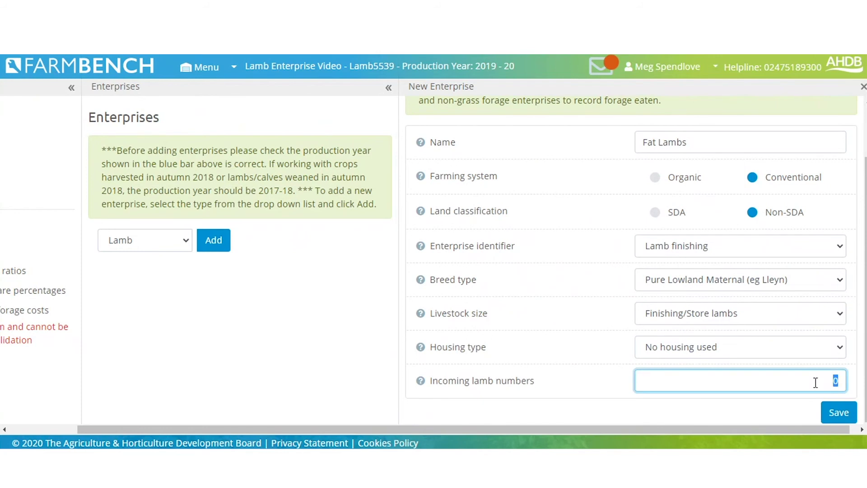
key("BackSpace")
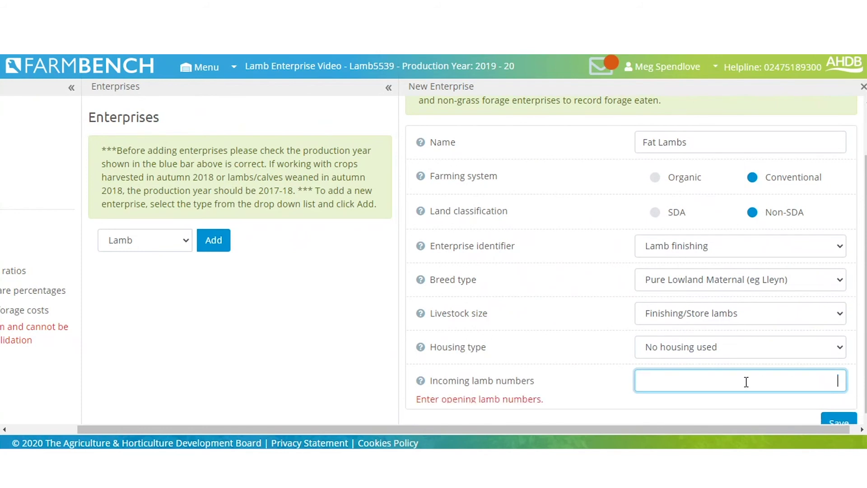
type("100")
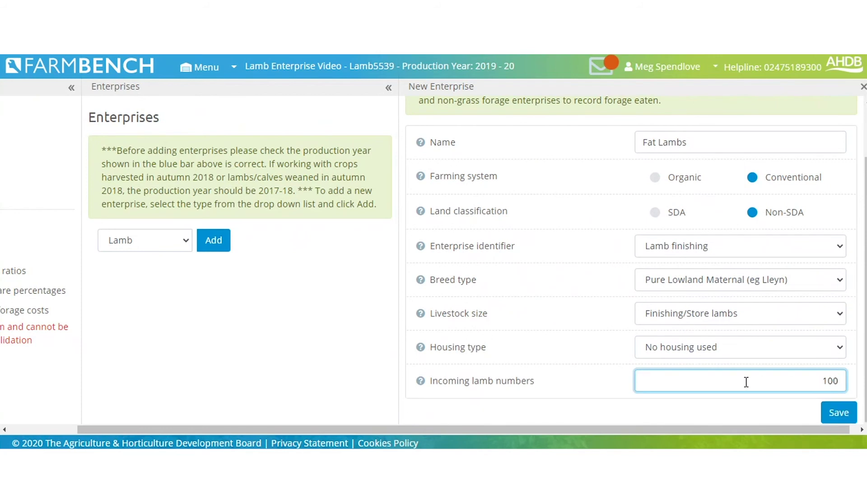
left_click(606, 423)
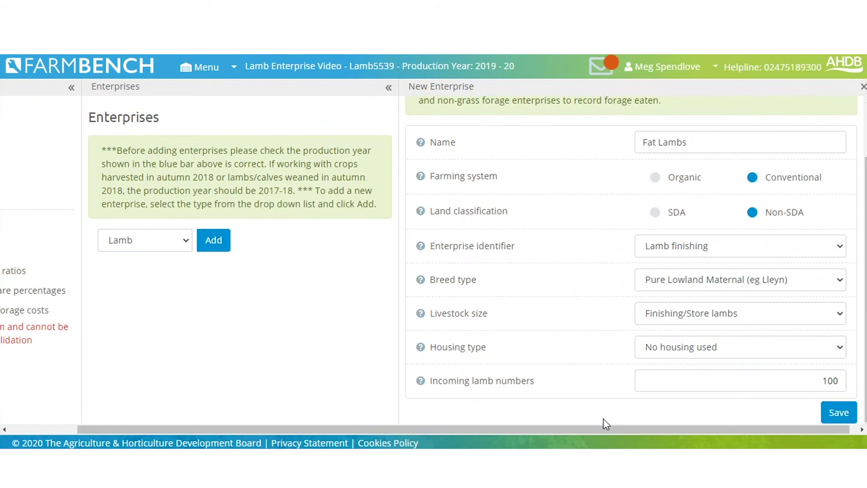
Step: Save Fat Lambs and start another new Lamb enterprise
left_click(840, 413)
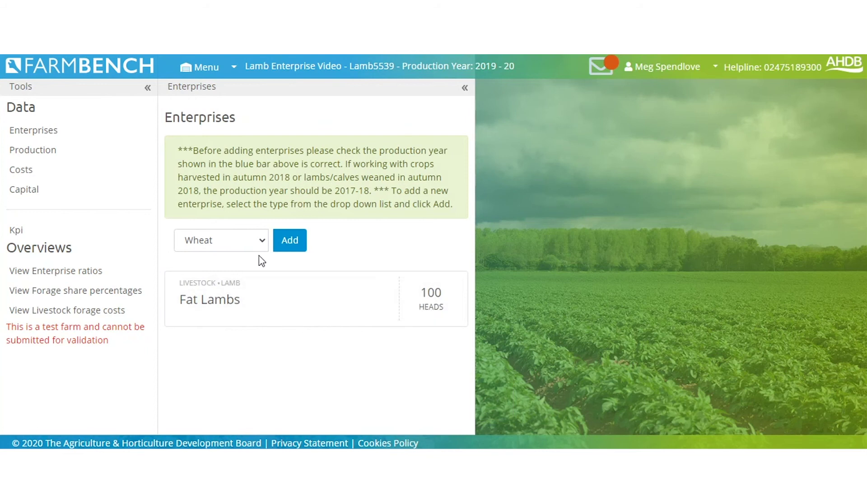
left_click(267, 237)
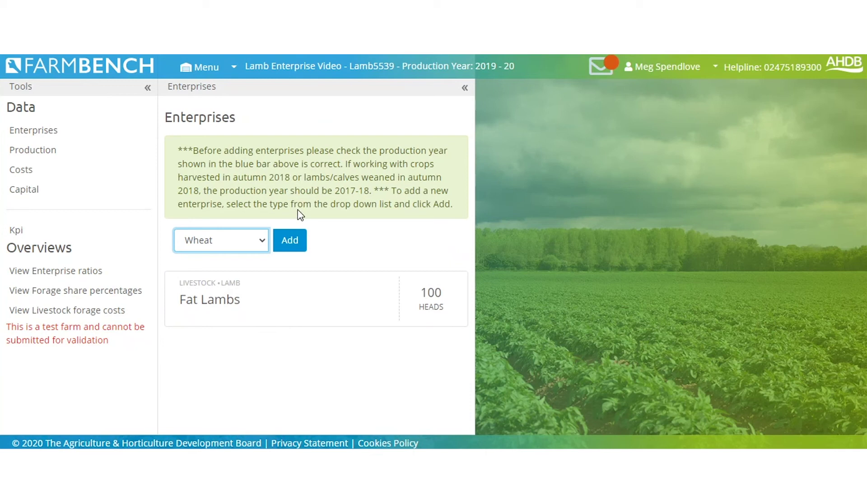
key("l")
left_click(294, 247)
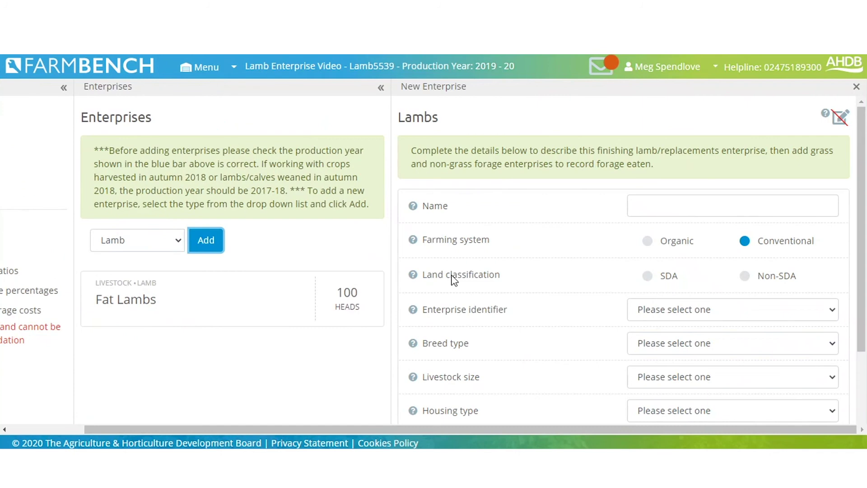
Step: Name it 'Ewe Lamb Replacements': Non-SDA, Breeding ewe replacements, Pure Lowland Maternal (eg Lleyn)
left_click(682, 212)
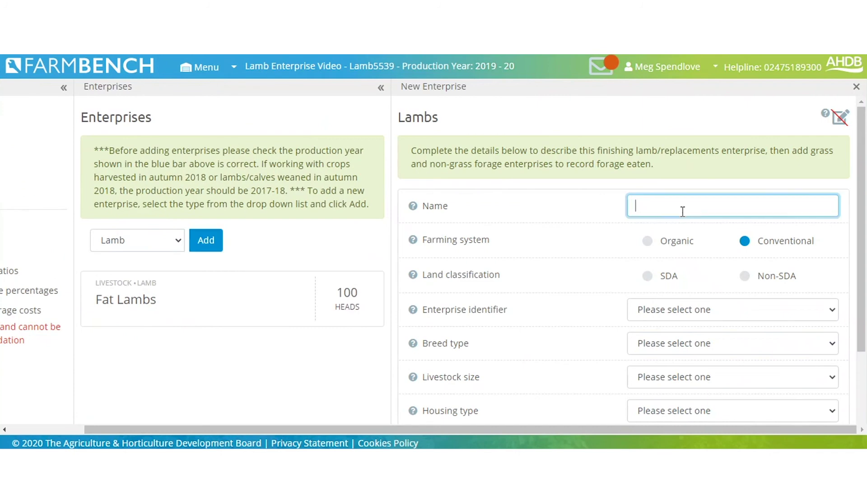
type("Ewe Lamb Replacements")
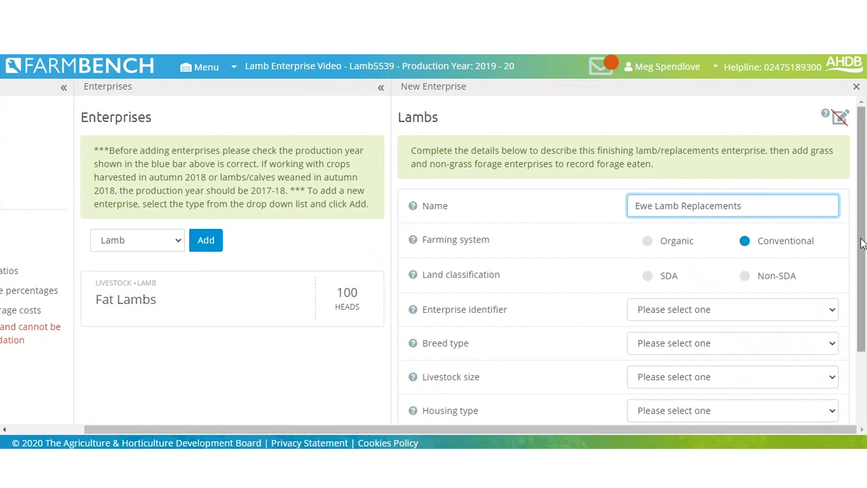
left_click(744, 277)
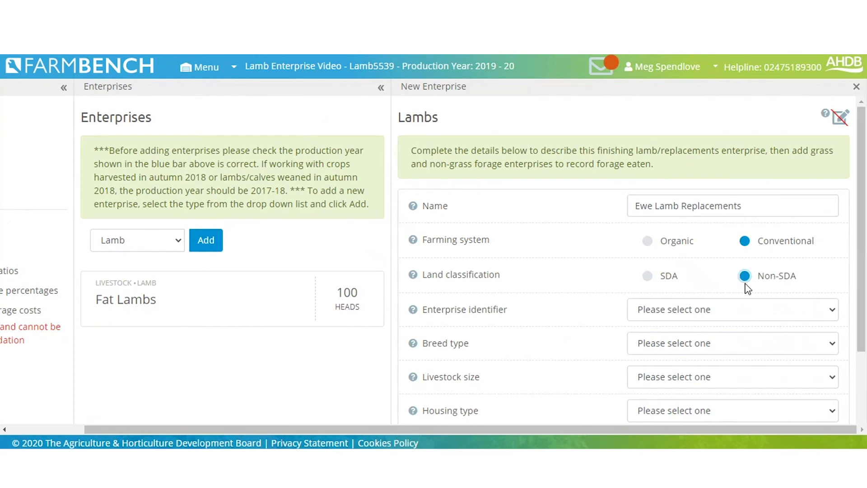
left_click(754, 315)
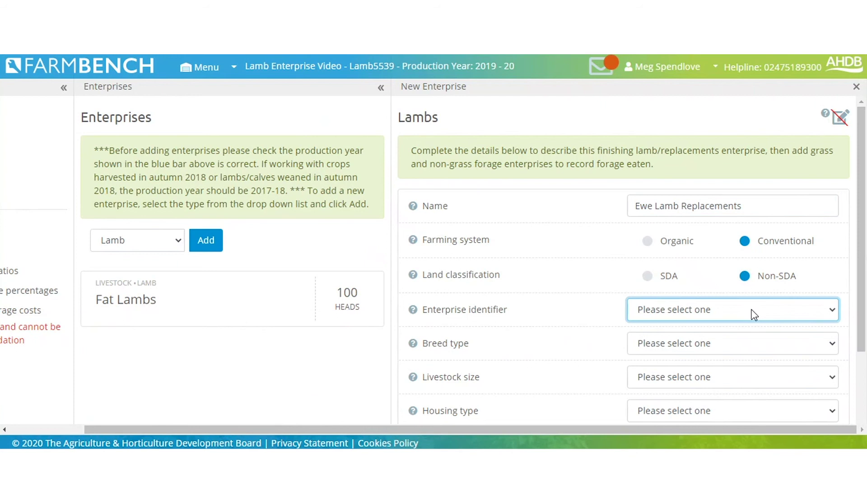
left_click(700, 357)
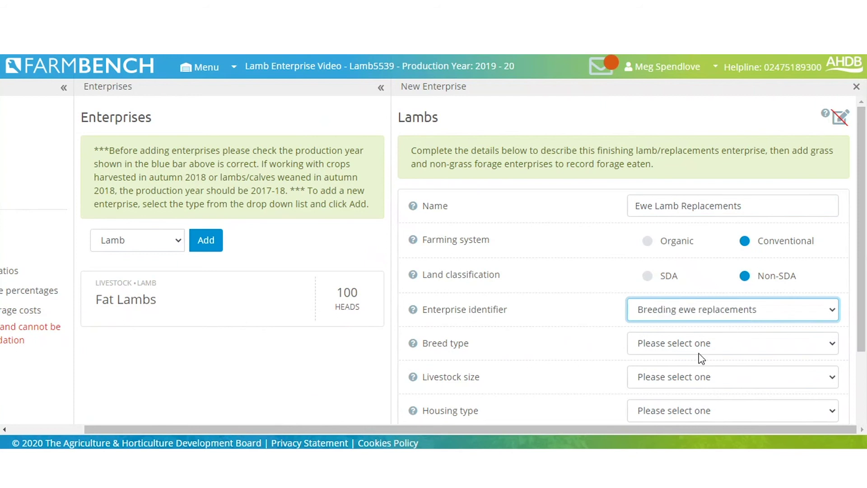
left_click(791, 347)
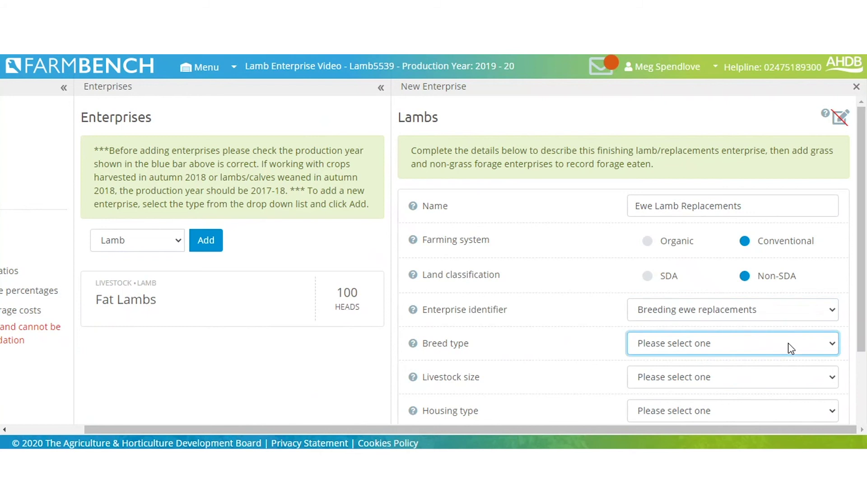
left_click(766, 391)
Step: Set livestock size to Replacements - Medium breed and housing to No housing used
scroll(861, 333, "down", 3)
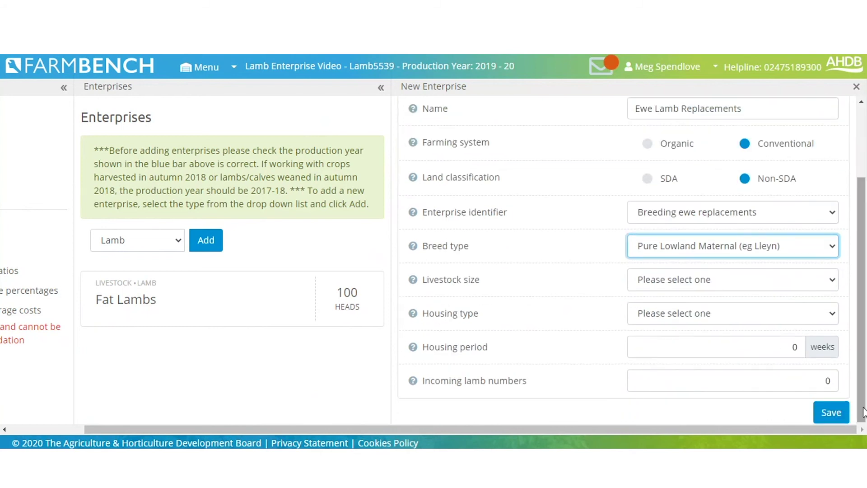
left_click(725, 284)
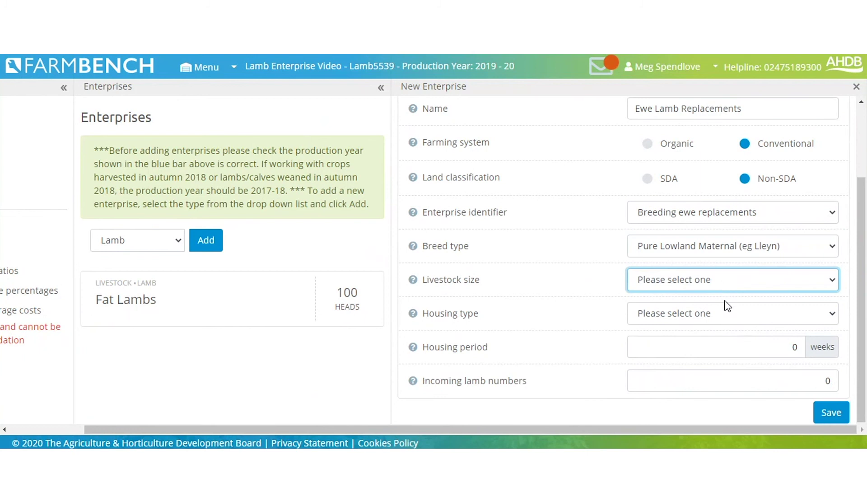
key("Down")
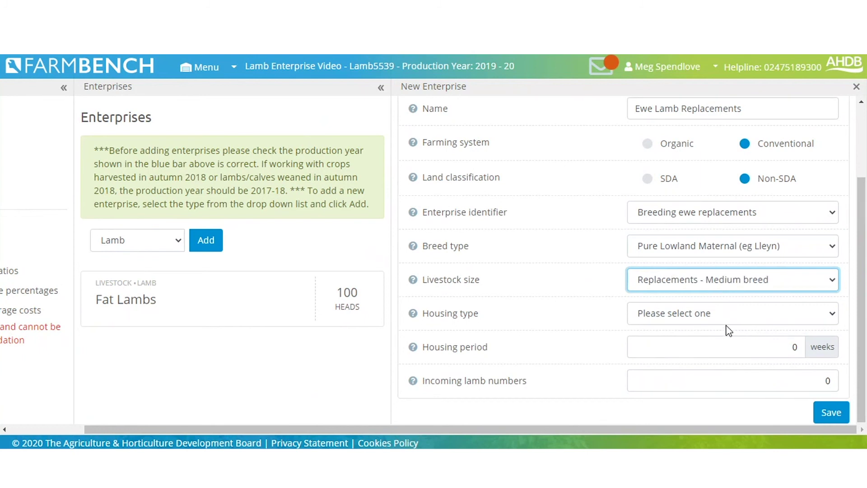
left_click(725, 315)
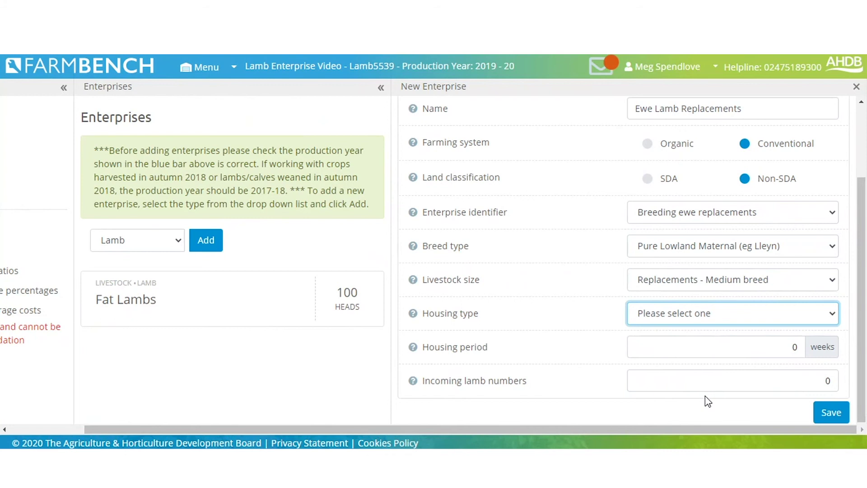
key("Down")
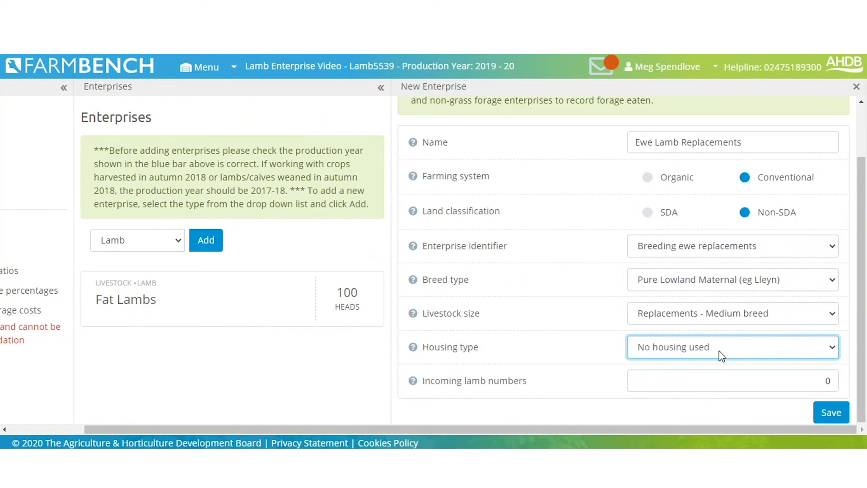
key("Up")
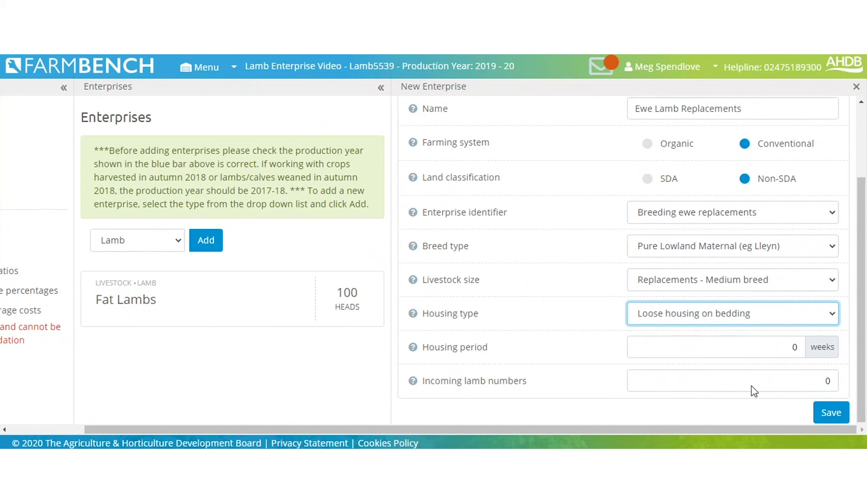
key("Down")
Step: Enter 100 as the incoming lamb number
left_click(746, 386)
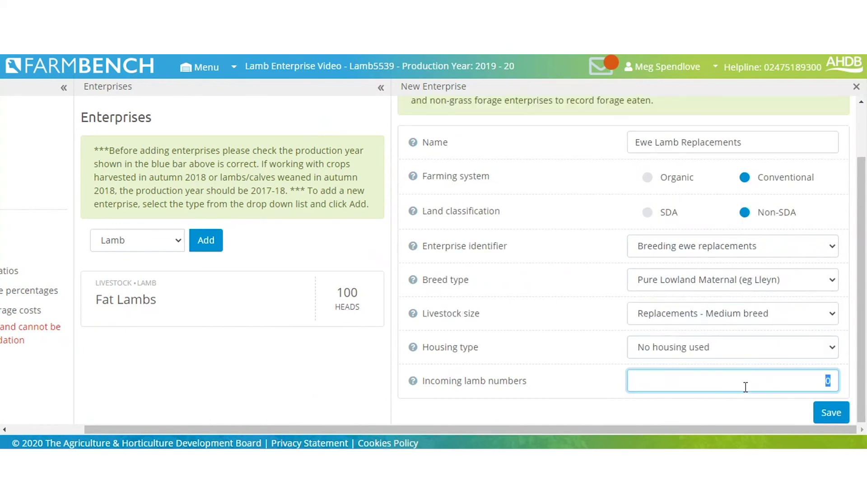
type("100")
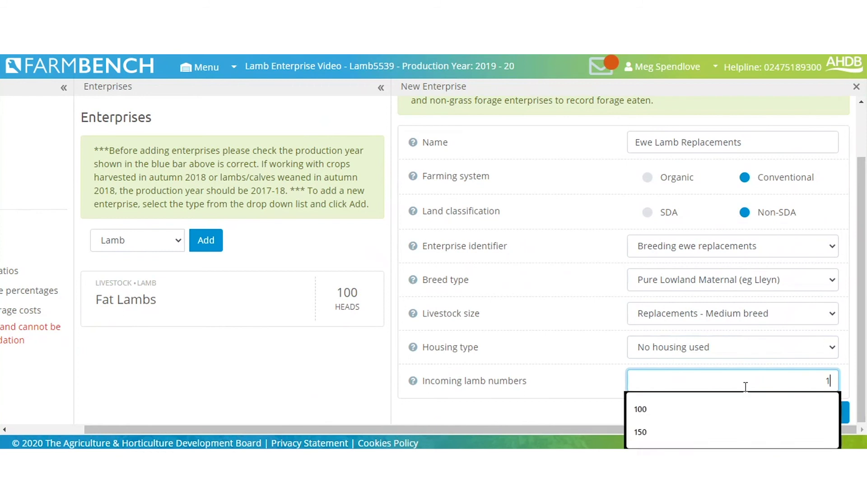
left_click(621, 414)
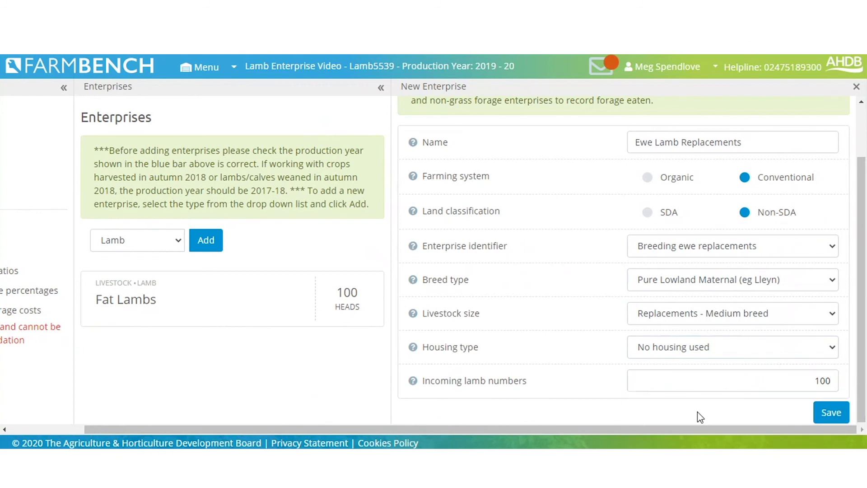
Step: Save Ewe Lamb Replacements, then open the Fat Lambs lamb records on the Production page
left_click(830, 412)
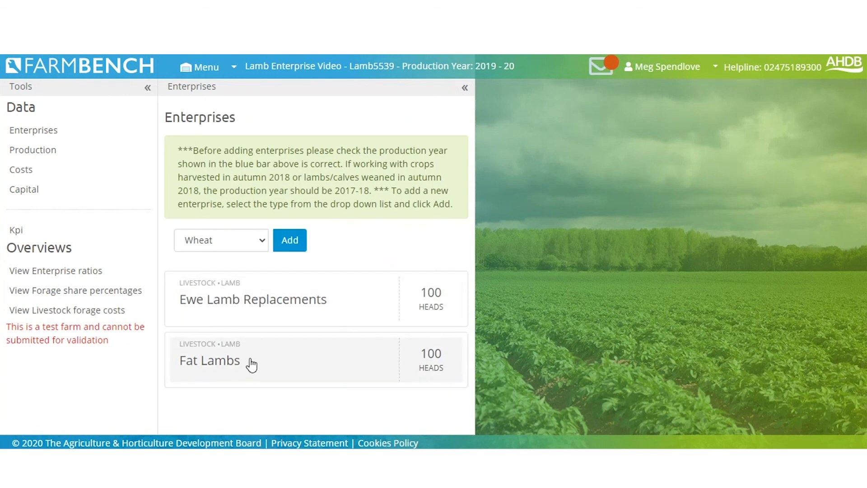
left_click(43, 154)
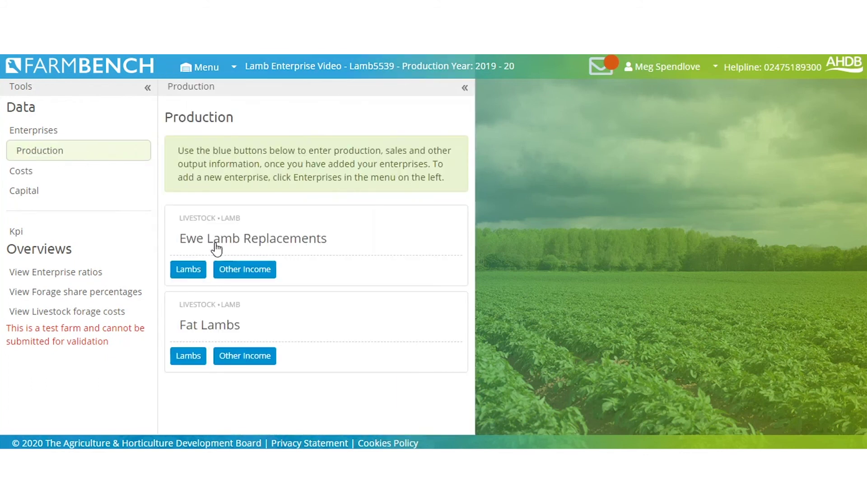
left_click(195, 361)
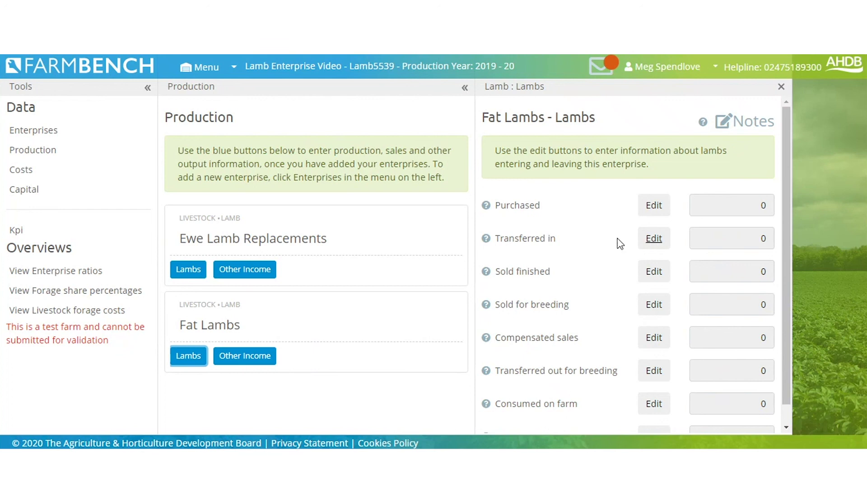
Step: Edit Transferred in with quantity 100 and price £75 per head
left_click(662, 245)
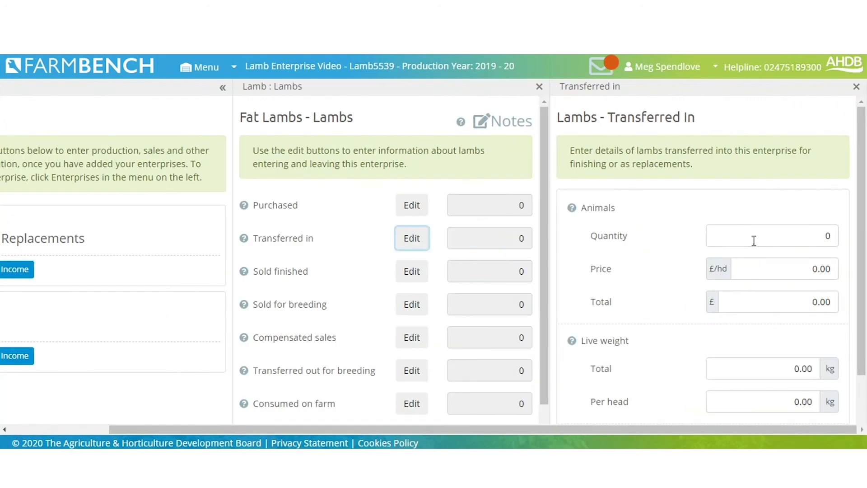
left_click(765, 239)
type("100")
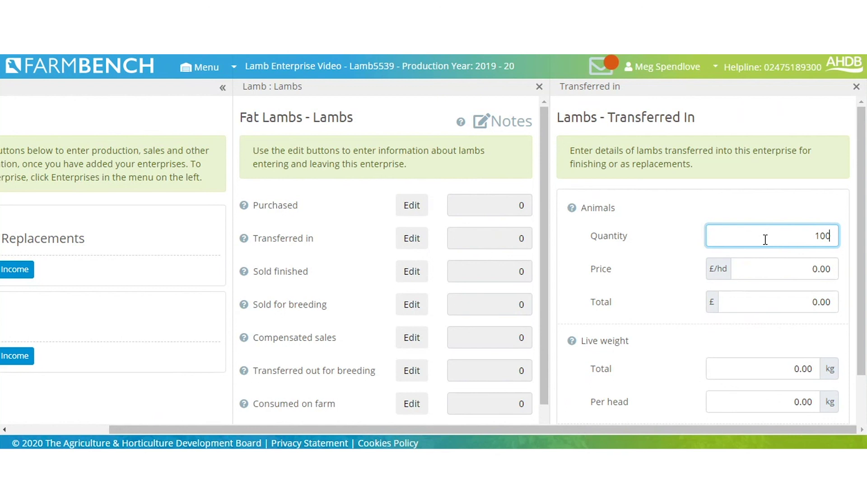
key("Tab")
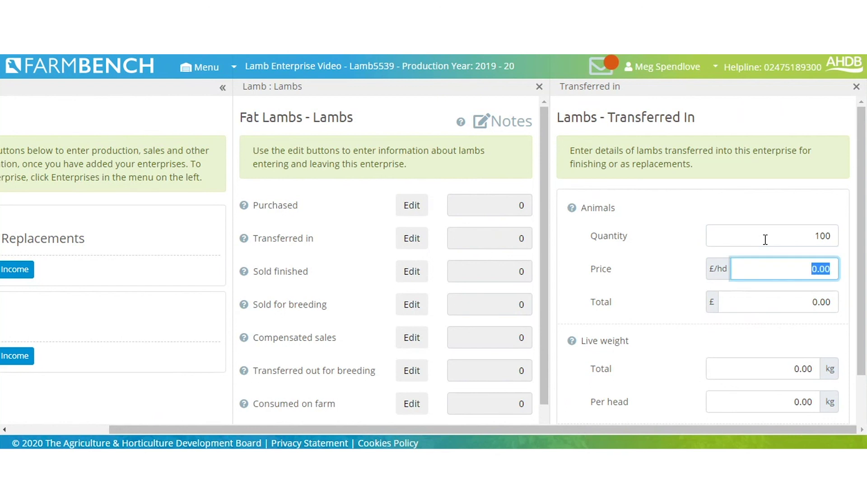
type("75")
key("Tab")
key("Tab")
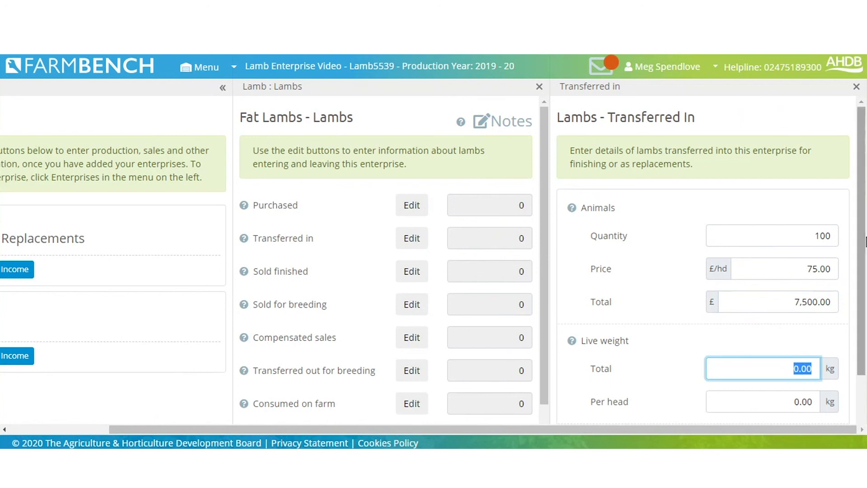
Step: Enter 40 kg per head and average age 210 days, then save
left_click_drag(863, 234, 864, 282)
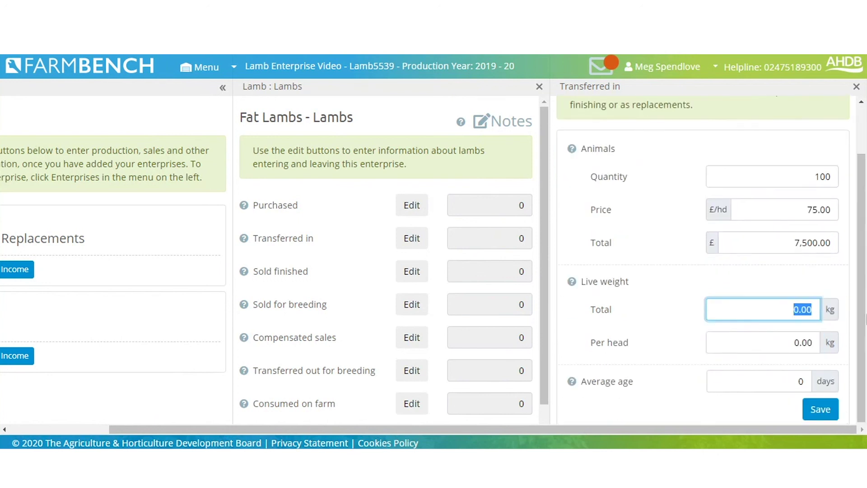
left_click(792, 342)
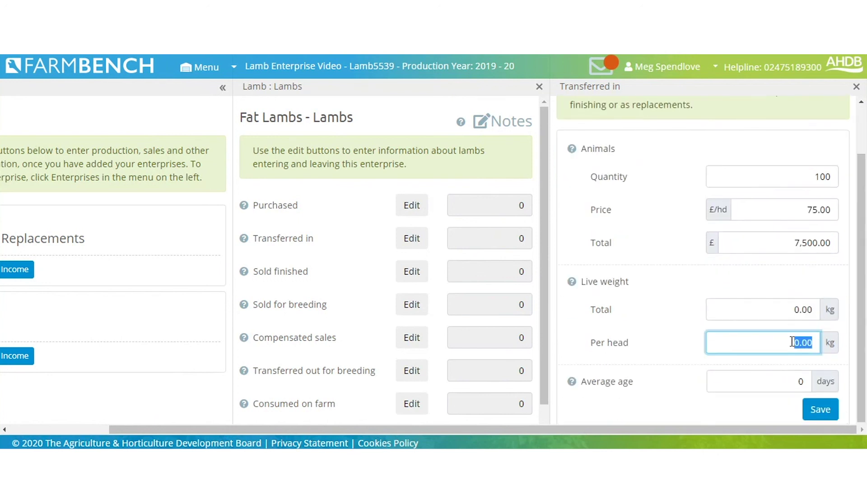
type("40")
key("Tab")
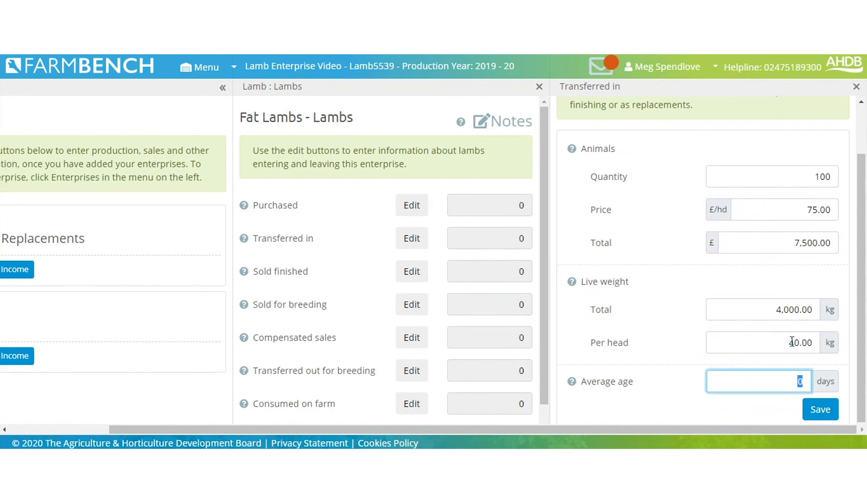
type("210")
left_click(660, 403)
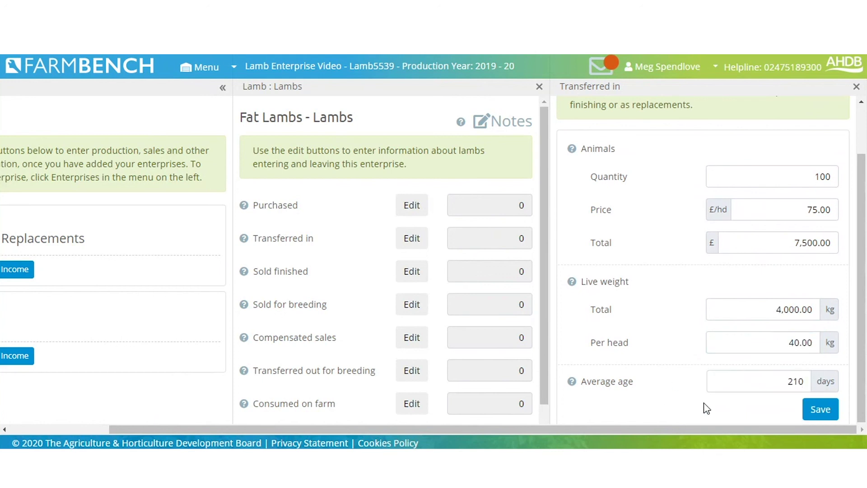
left_click(828, 409)
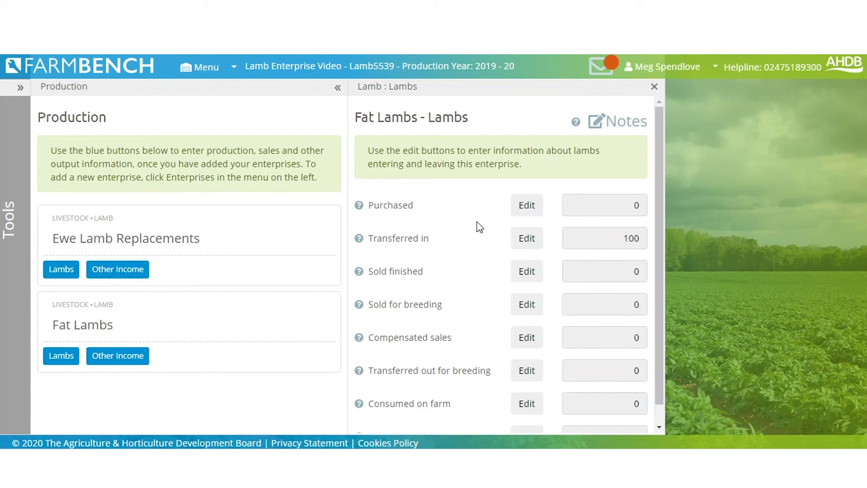
left_click_drag(660, 125, 671, 219)
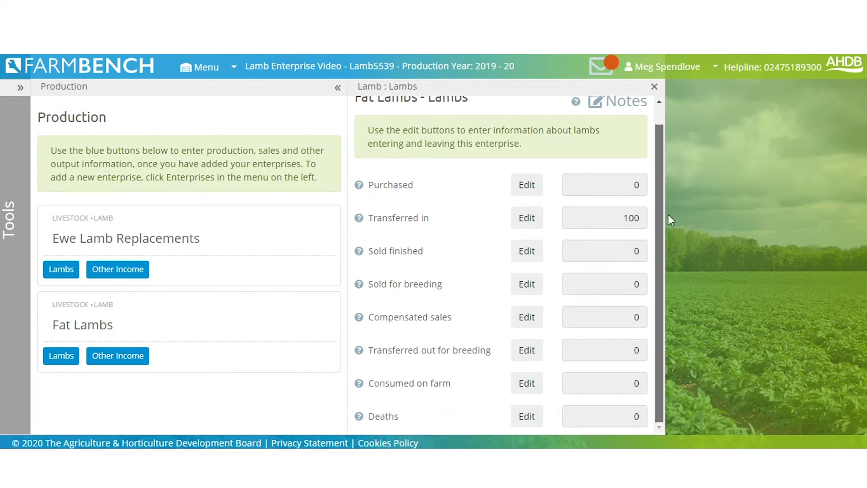
Step: Close the Fat Lambs panel and edit Transferred in for Ewe Lamb Replacements
left_click(653, 87)
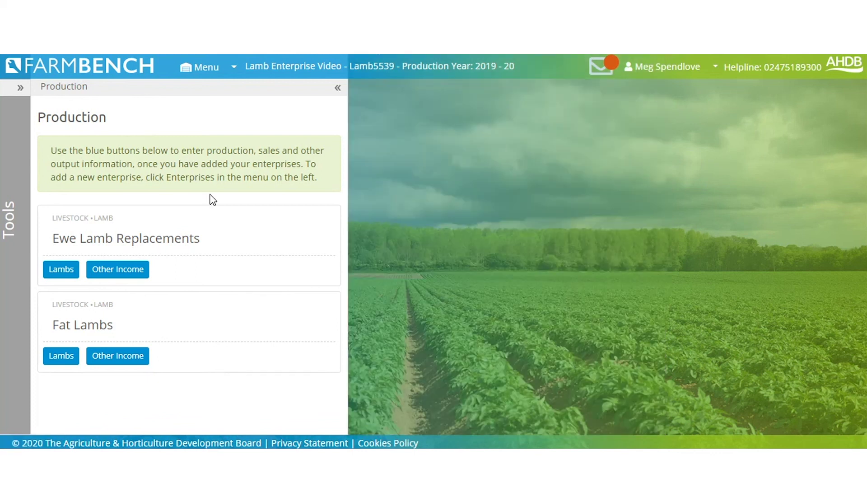
left_click(64, 275)
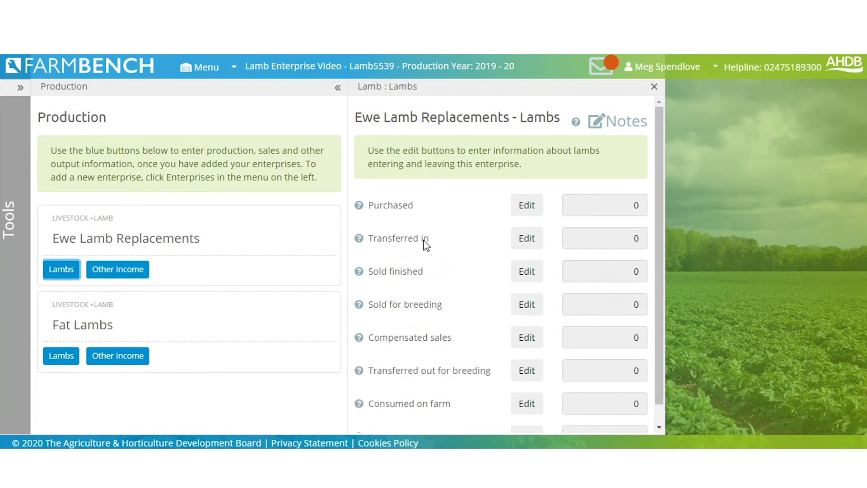
left_click(527, 244)
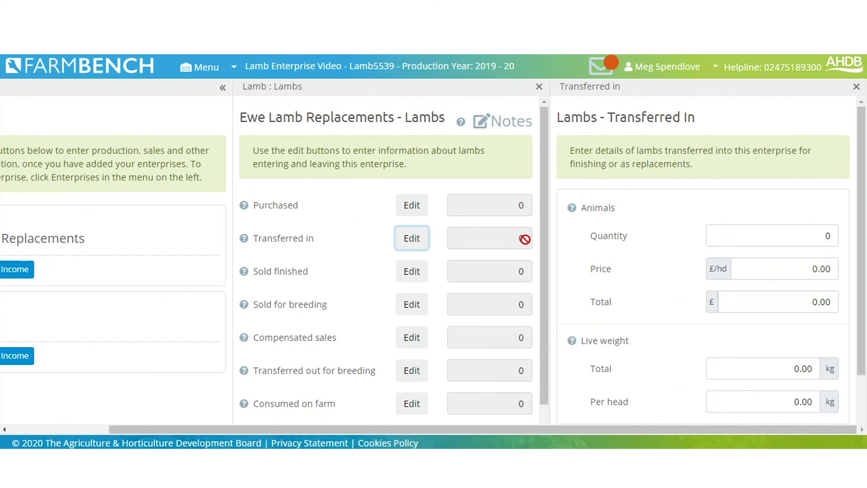
Step: Enter 100 lambs at £85 a head, 45 kg each, aged 210 days, and save
left_click(758, 237)
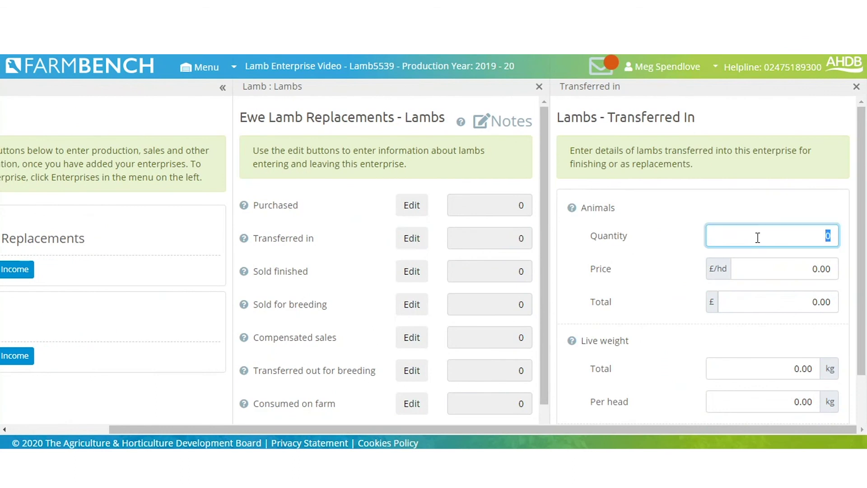
type("100")
key("Tab")
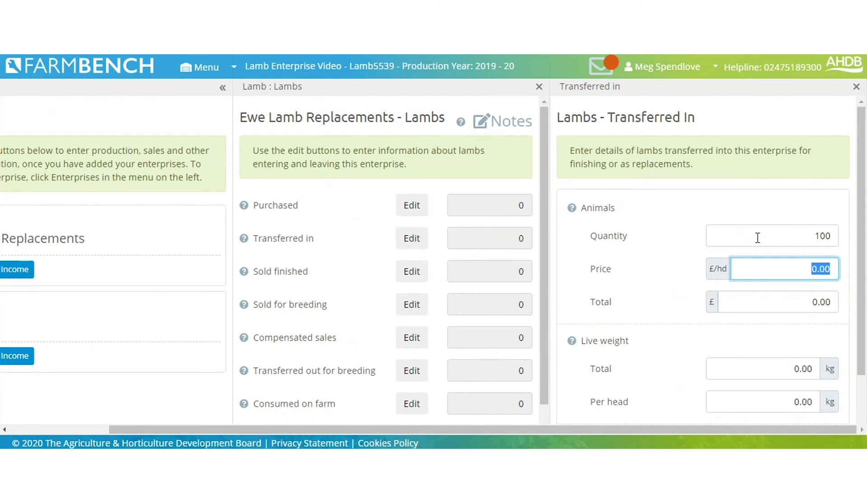
type("85")
key("Tab")
key("Tab")
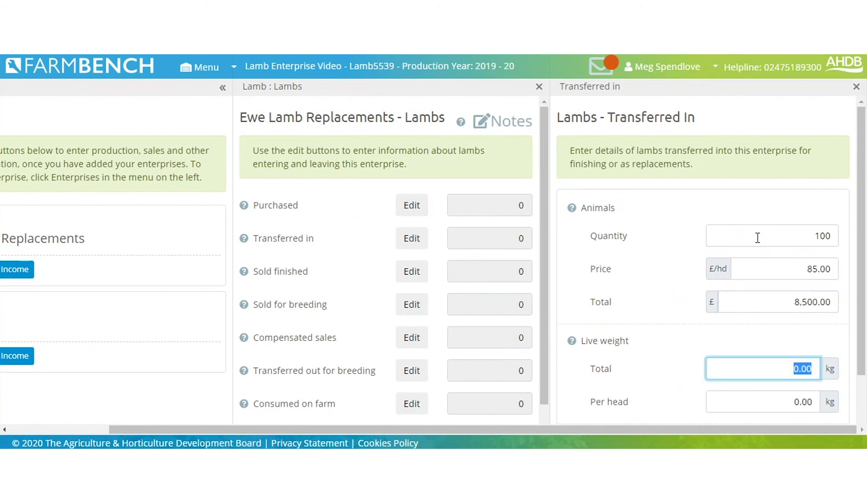
key("Tab")
type("45")
key("Tab")
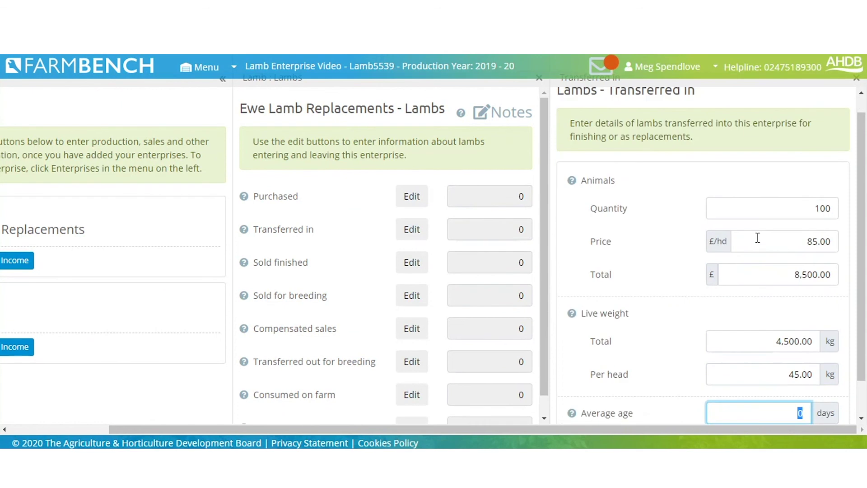
type("210")
scroll(862, 253, "down", 1)
left_click(820, 400)
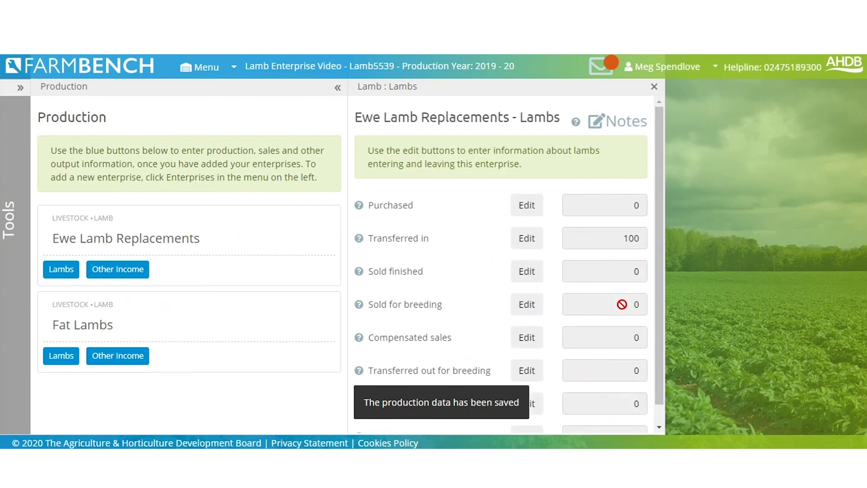
left_click(524, 207)
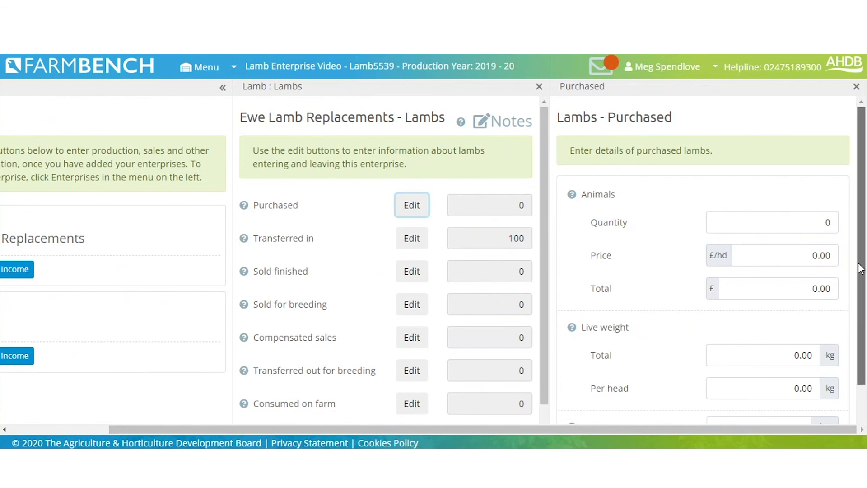
scroll(860, 268, "down", 1)
scroll(860, 268, "up", 1)
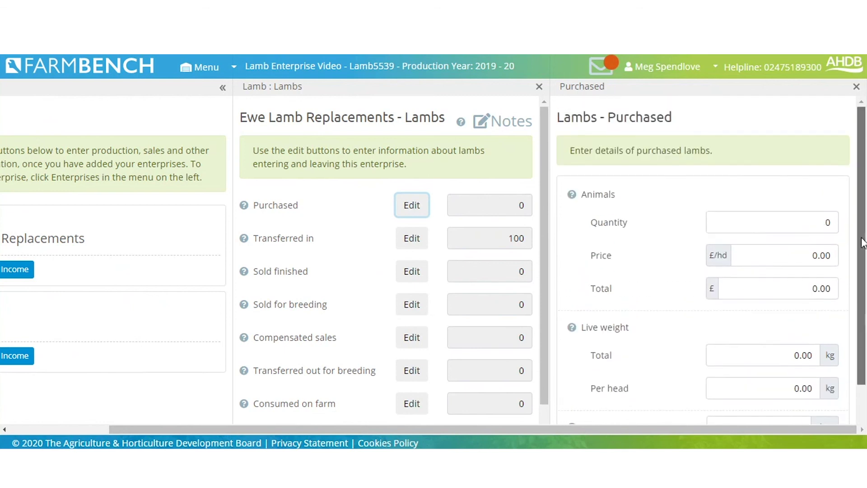
left_click(856, 87)
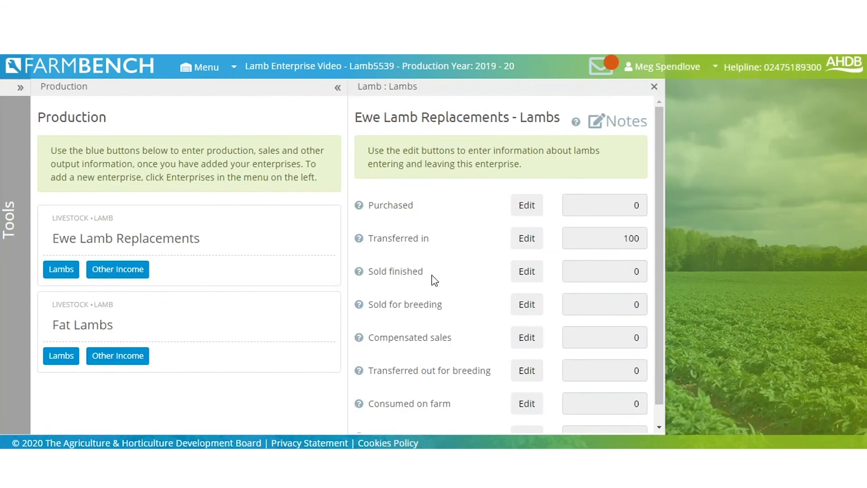